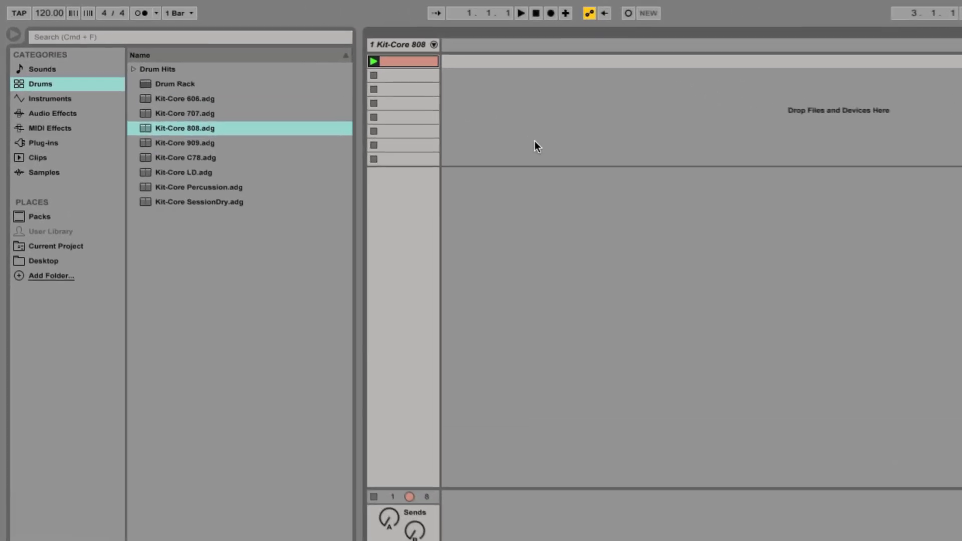
# - Insert a new MIDI track and a new audio track next to the 808 drums
pyautogui.rightClick(474, 43)
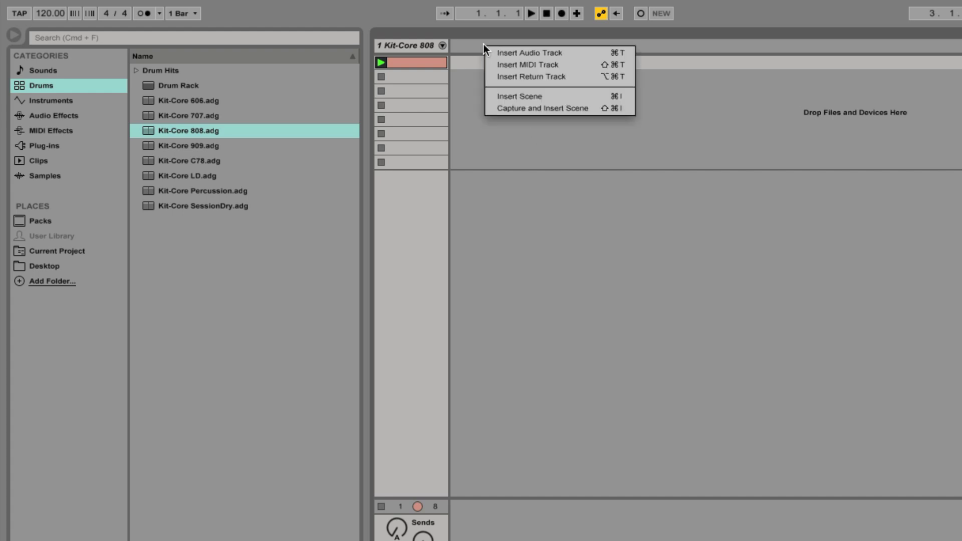
pyautogui.click(512, 65)
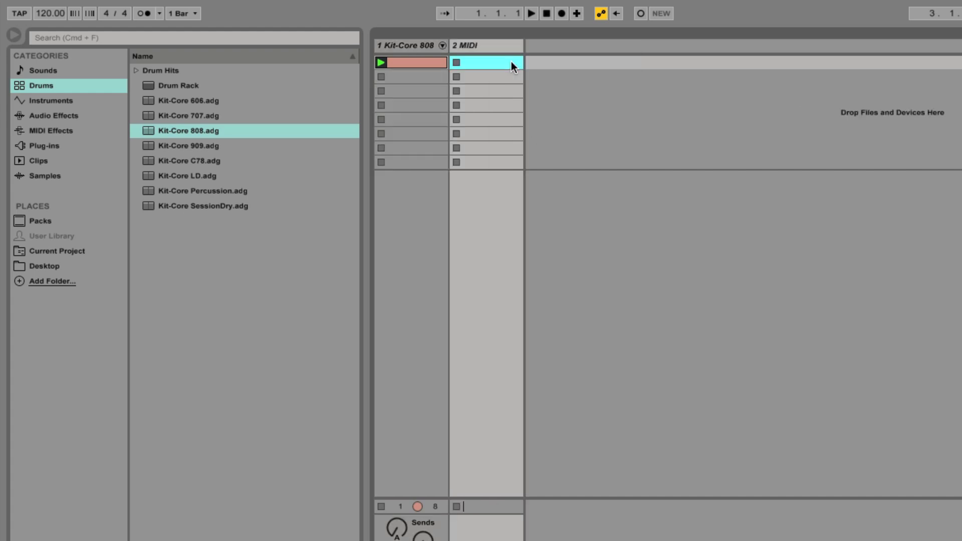
pyautogui.rightClick(561, 47)
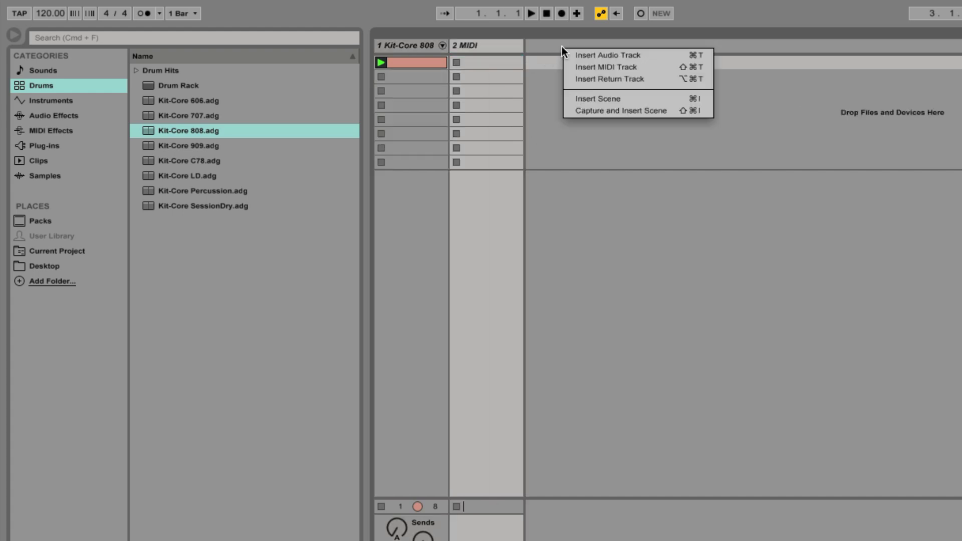
pyautogui.click(575, 55)
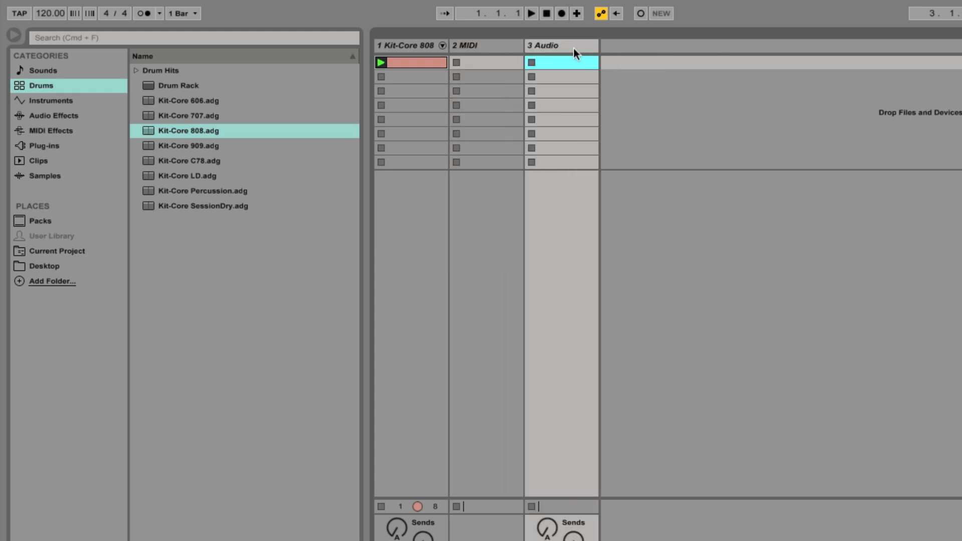
# - Rename the new 3 Audio track to 'Vocals'
pyautogui.rightClick(573, 47)
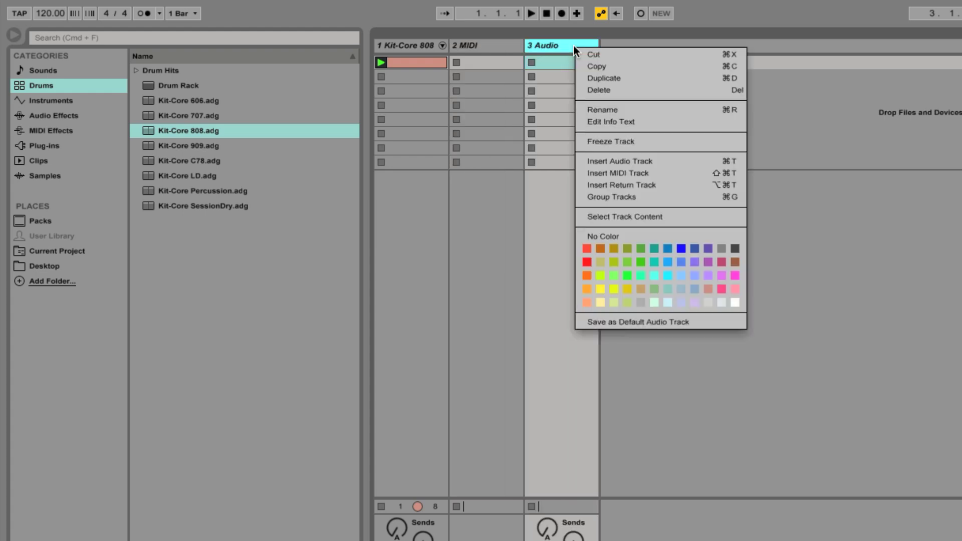
pyautogui.click(610, 108)
pyautogui.write('Vocals')
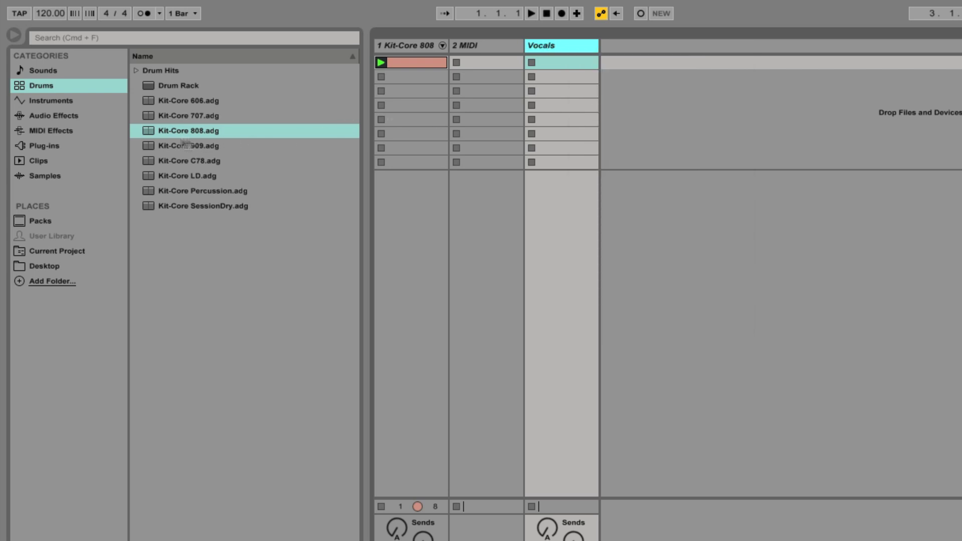
# - Drag Reaktor5 FX from the browser's VST plug-ins folder onto the Vocals track
pyautogui.click(53, 147)
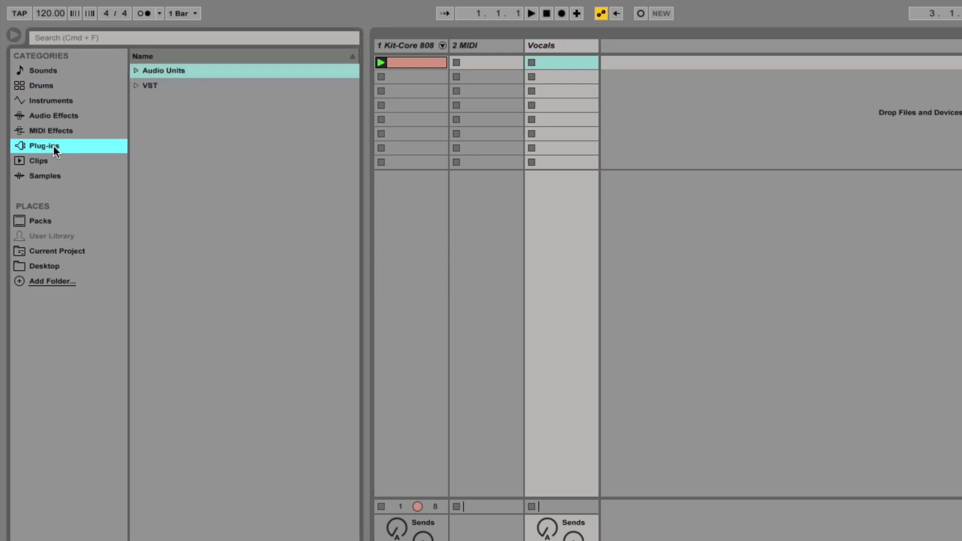
pyautogui.click(136, 85)
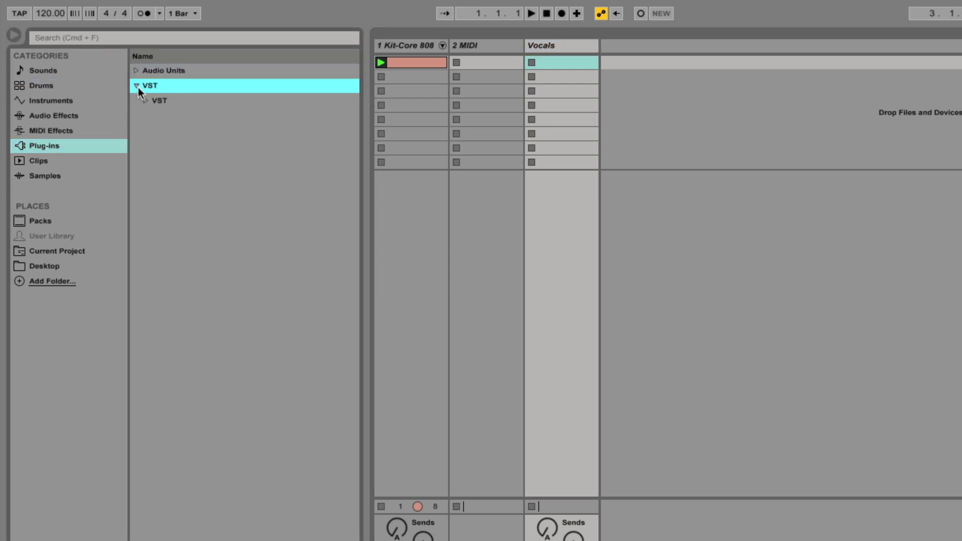
pyautogui.click(144, 101)
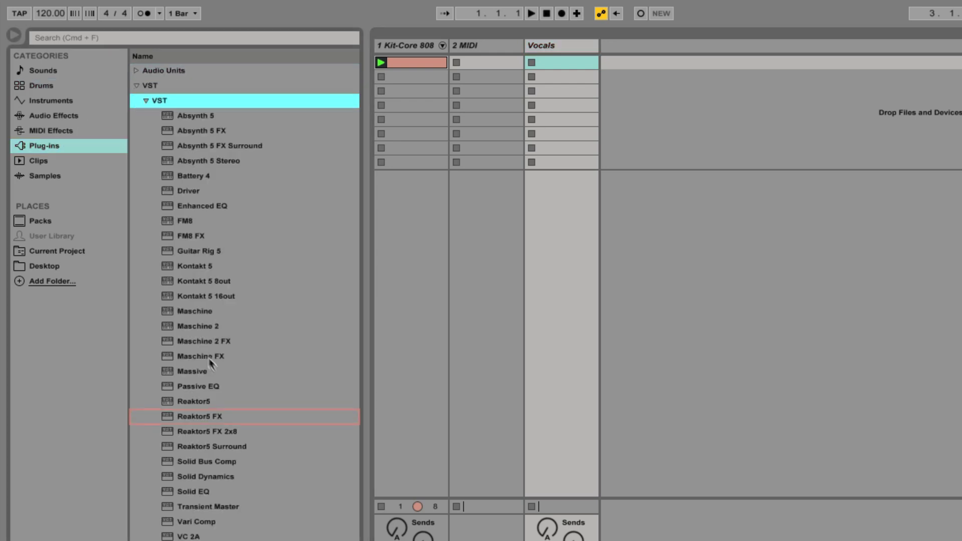
pyautogui.click(231, 416)
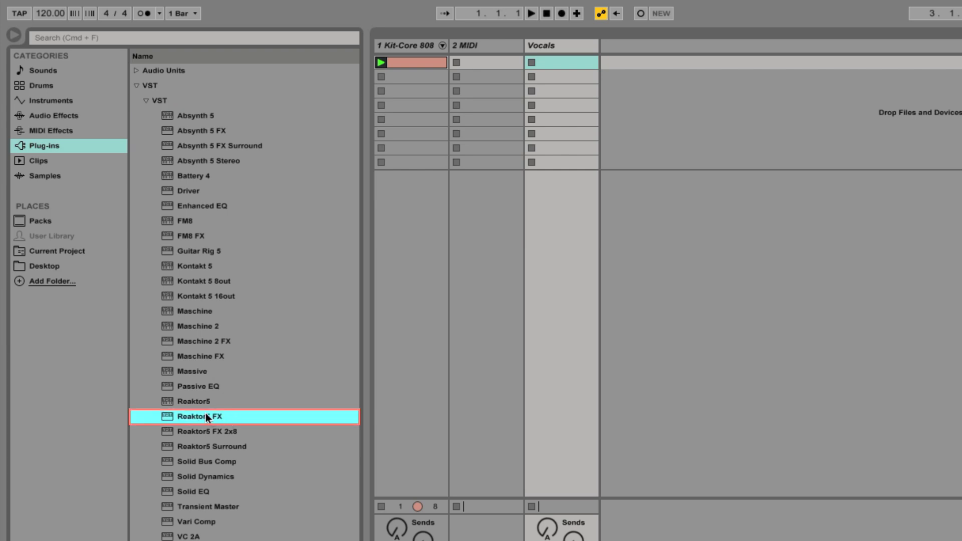
pyautogui.moveTo(207, 416); pyautogui.dragTo(571, 51)
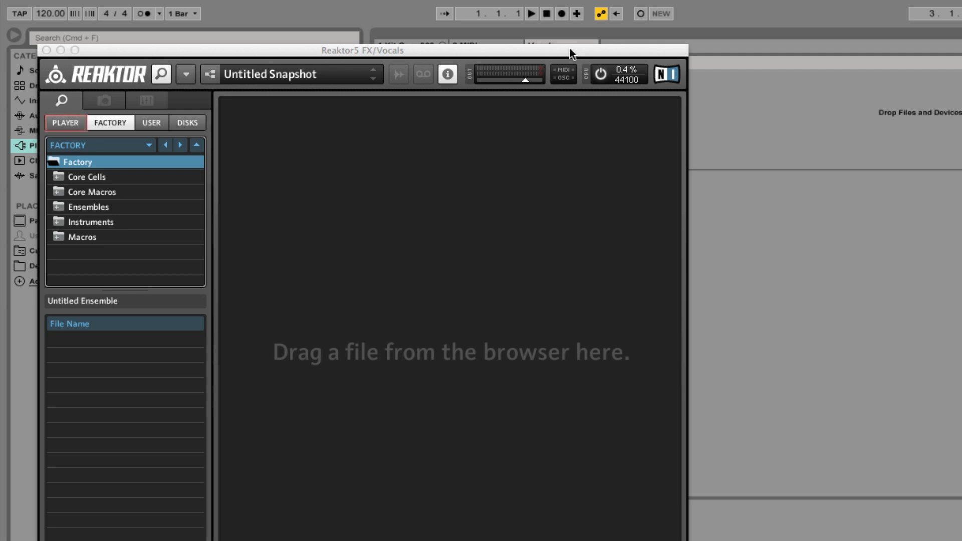
# - Load Razor.rkplr from Reaktor's Player library into the empty ensemble
pyautogui.click(66, 123)
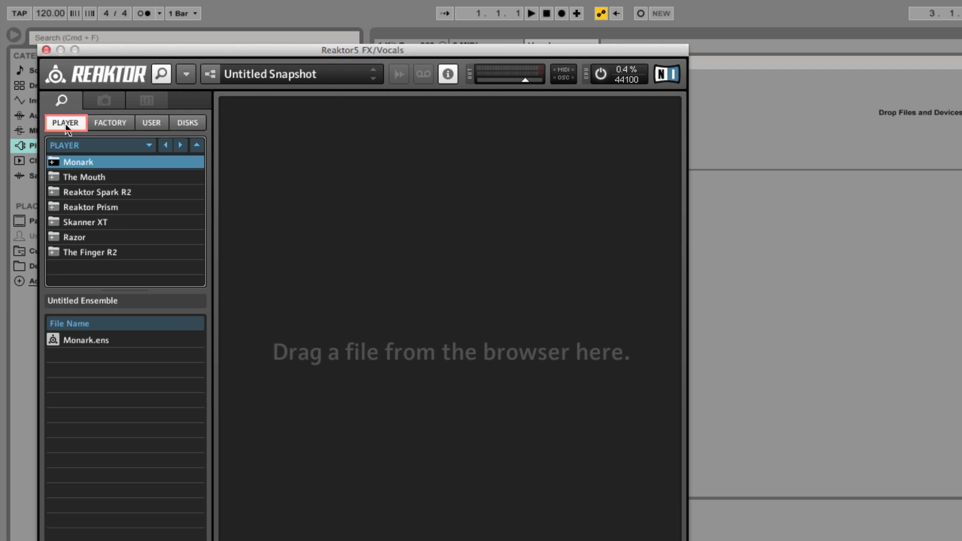
pyautogui.click(76, 239)
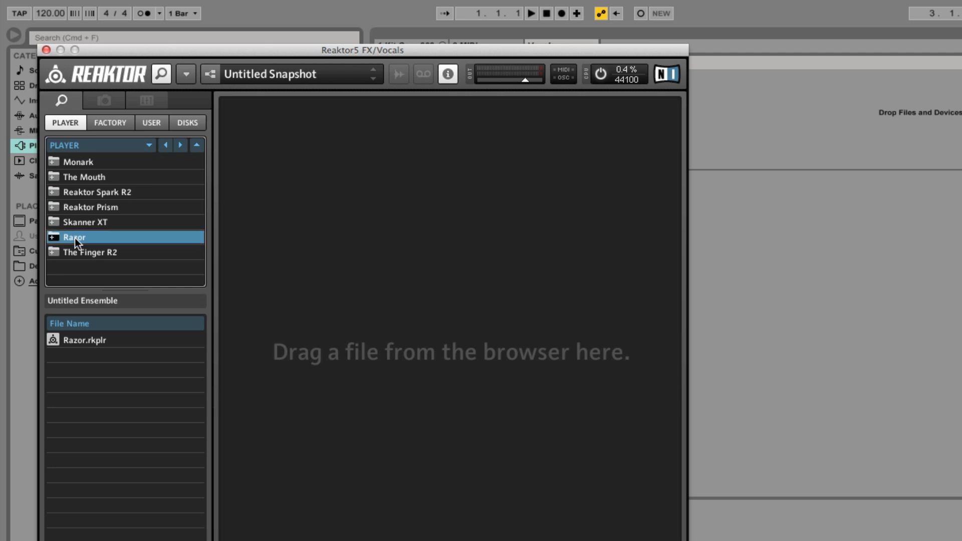
pyautogui.click(108, 343)
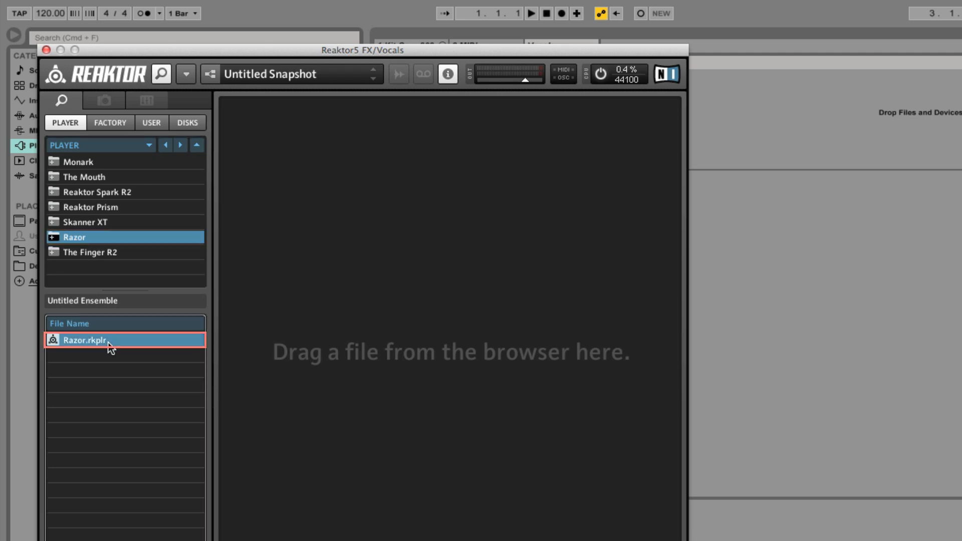
pyautogui.moveTo(108, 341); pyautogui.dragTo(324, 288)
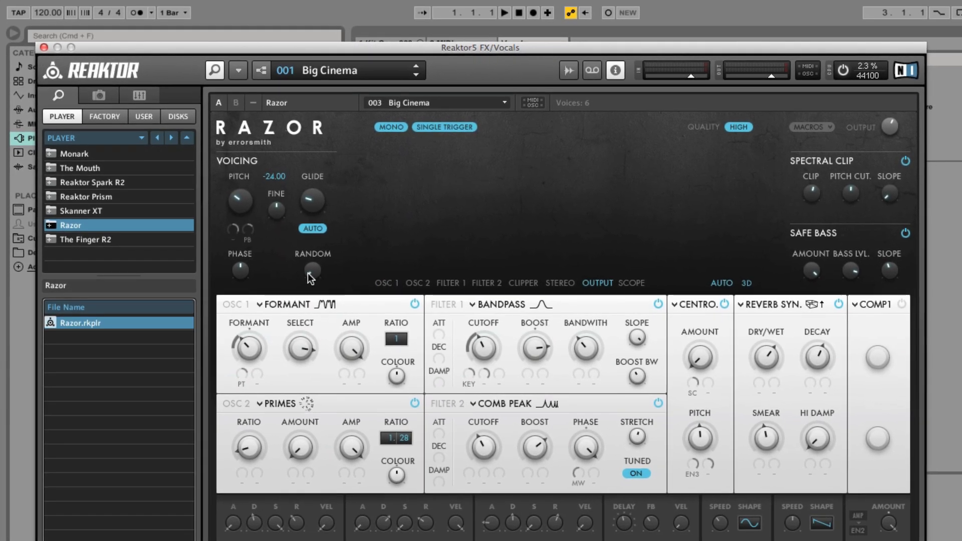
# - Switch Razor to the 8 : Vocoder > 22 - Culsify snapshot and close the Reaktor window
pyautogui.click(366, 72)
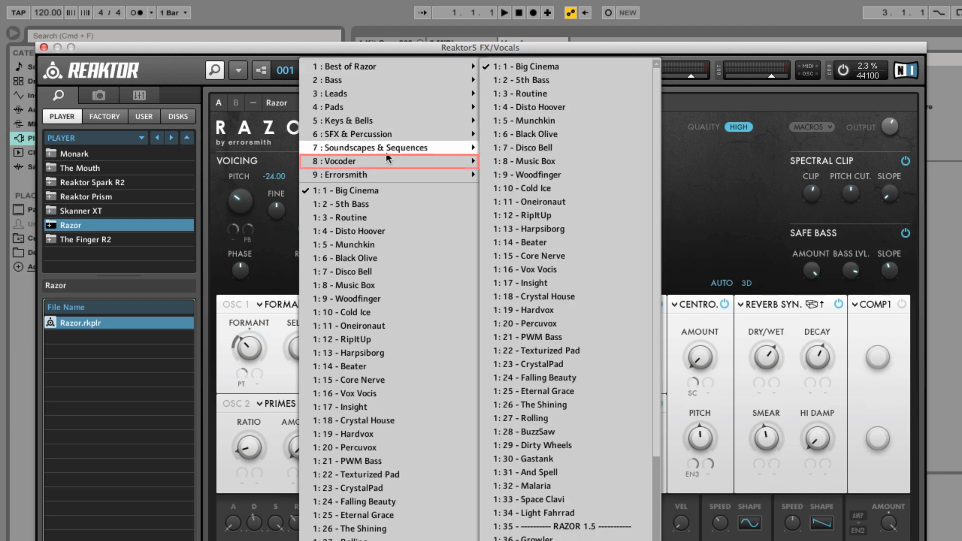
pyautogui.moveTo(387, 161)
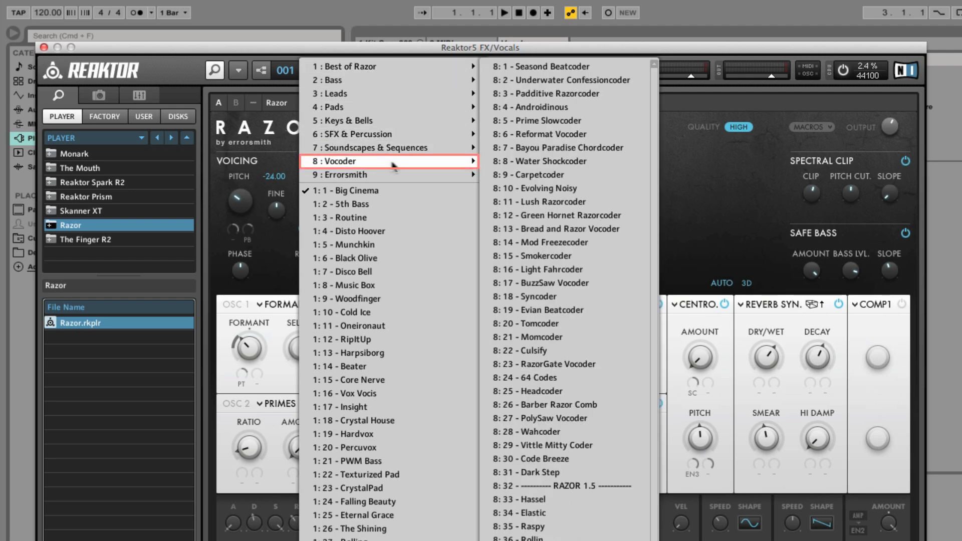
pyautogui.click(557, 351)
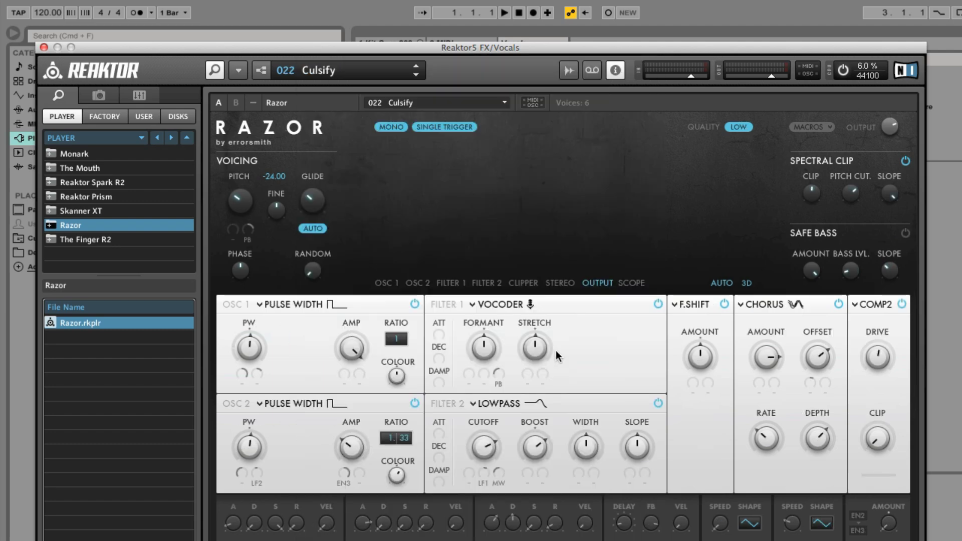
pyautogui.click(44, 47)
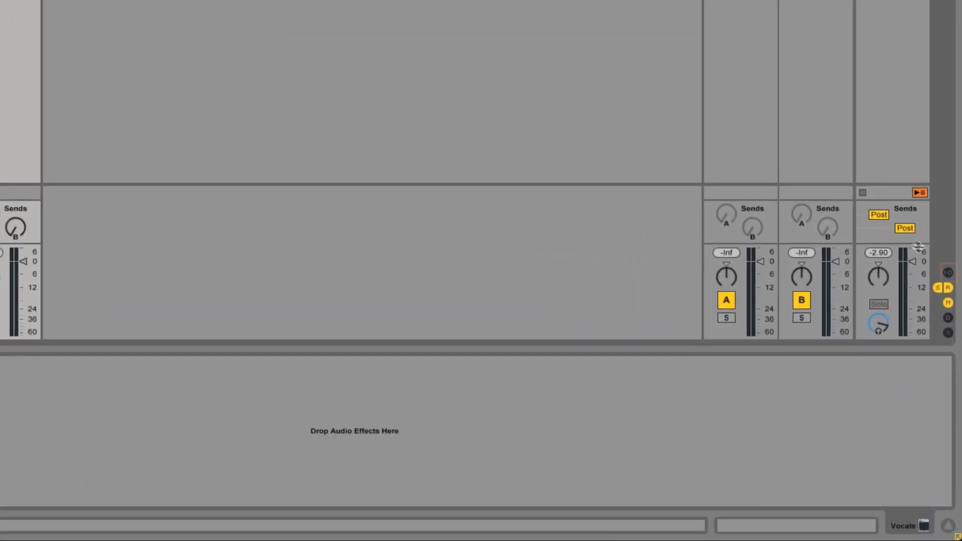
# - Route the second MIDI track's output to Vocals and record-arm it
pyautogui.click(948, 275)
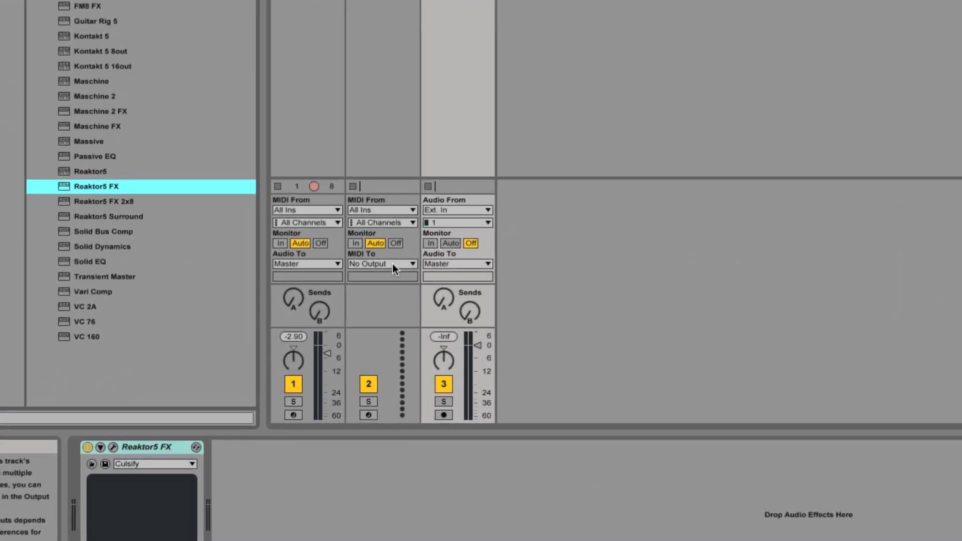
pyautogui.click(392, 264)
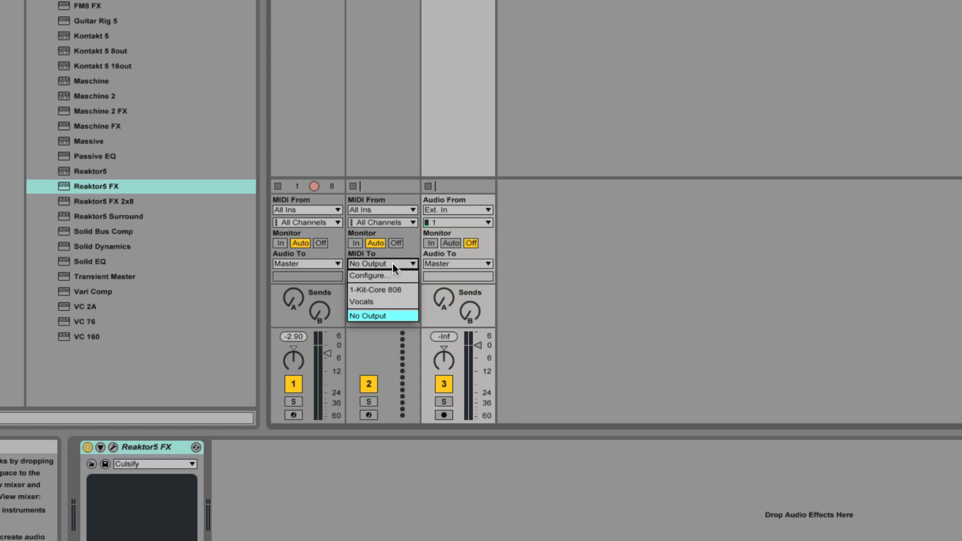
pyautogui.click(380, 300)
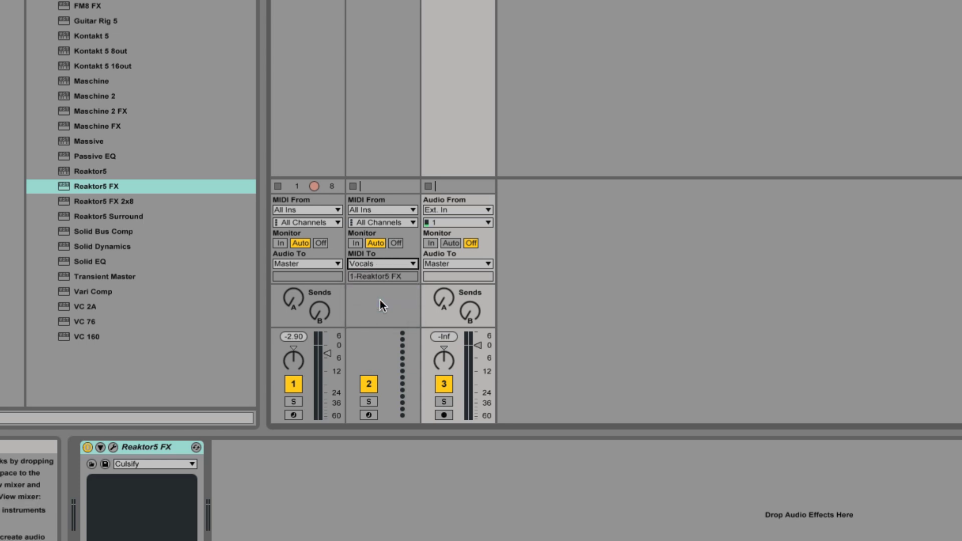
pyautogui.click(369, 415)
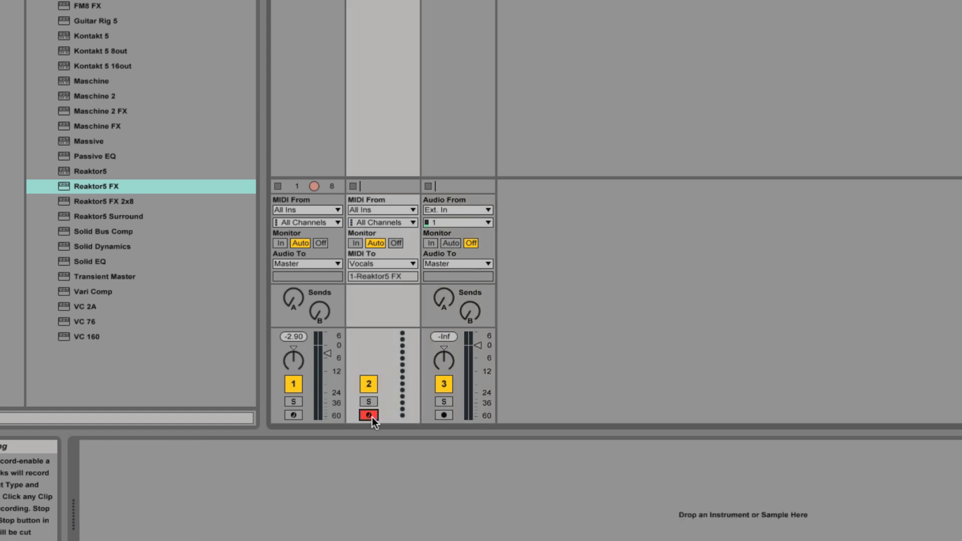
# - Keep the Vocals track's input channel at 1 and set its Monitor to In
pyautogui.click(479, 223)
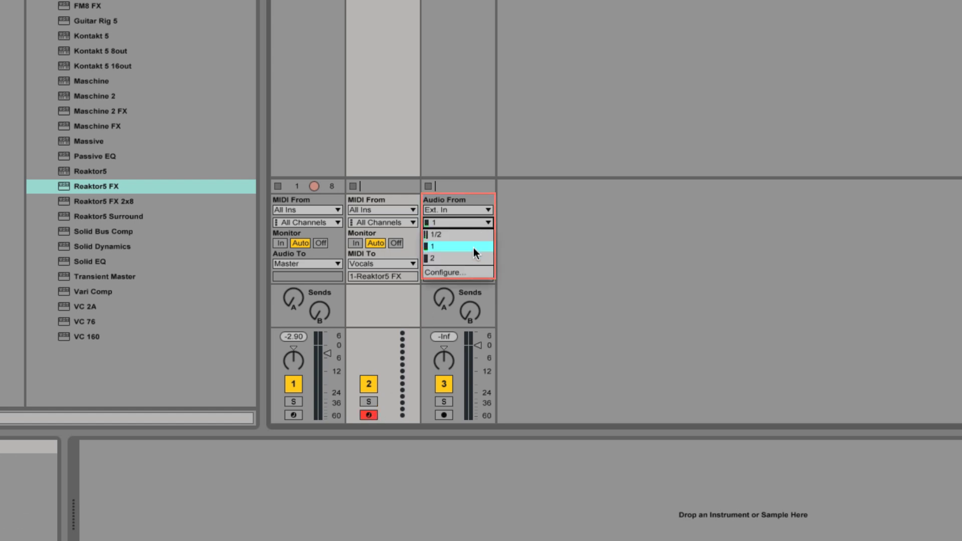
pyautogui.click(473, 247)
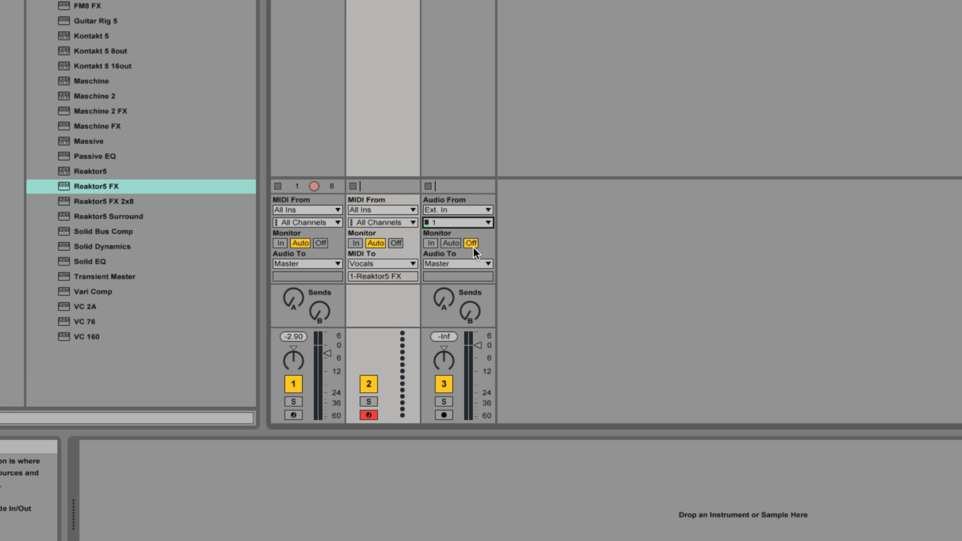
pyautogui.click(430, 243)
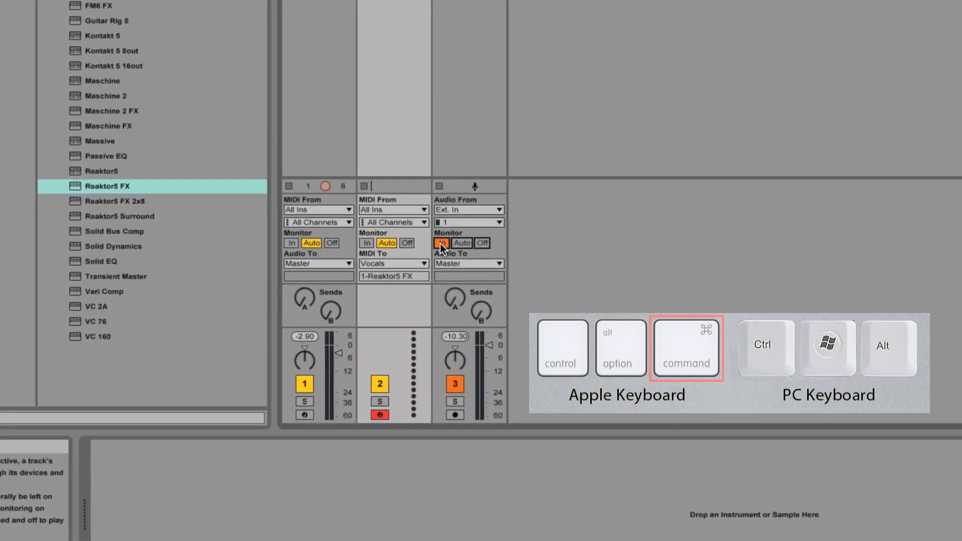
# - Arm the Vocals track too, keeping the MIDI track armed
pyautogui.keyDown('super'); pyautogui.click(455, 415); pyautogui.keyUp('super')
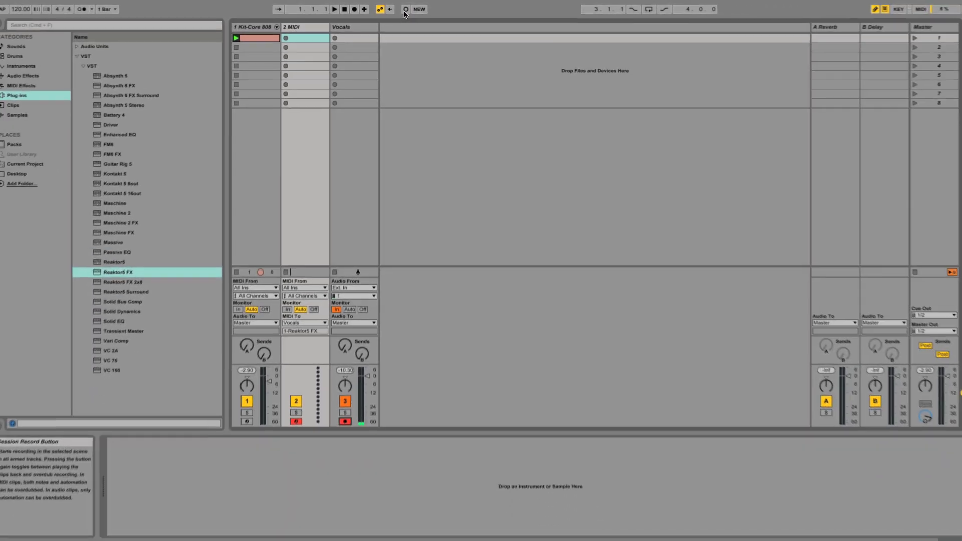
# - Record new MIDI and Vocals clips in scene 1, then set Vocals monitoring to Auto
pyautogui.click(405, 9)
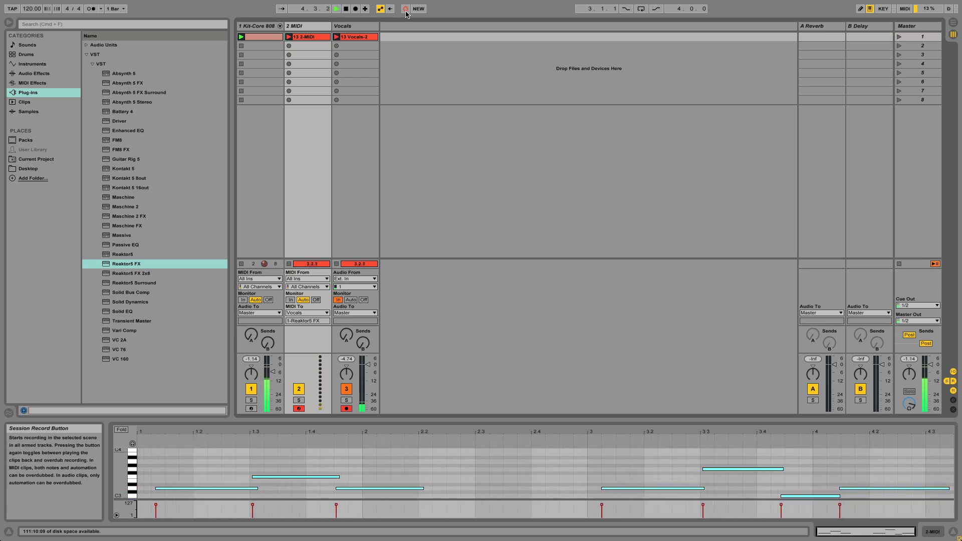
pyautogui.click(406, 11)
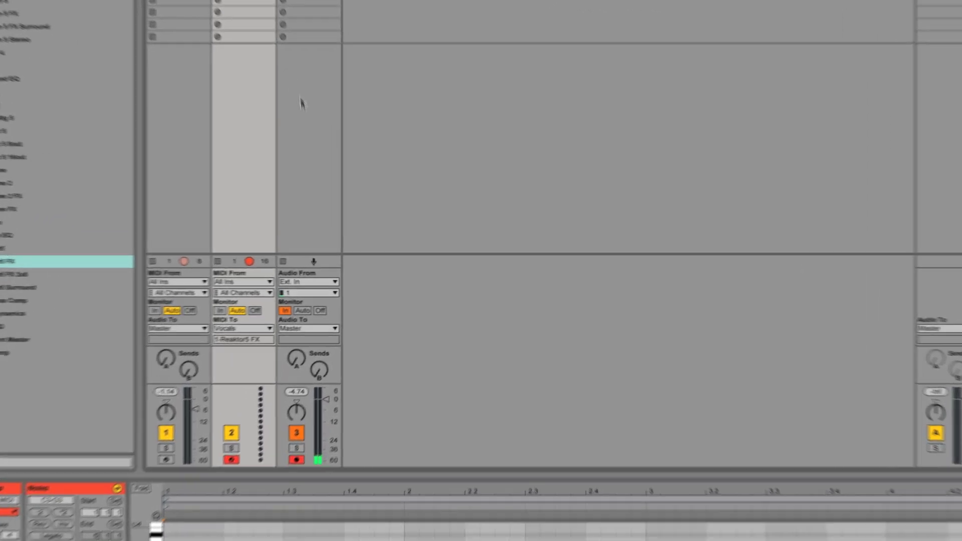
pyautogui.click(275, 317)
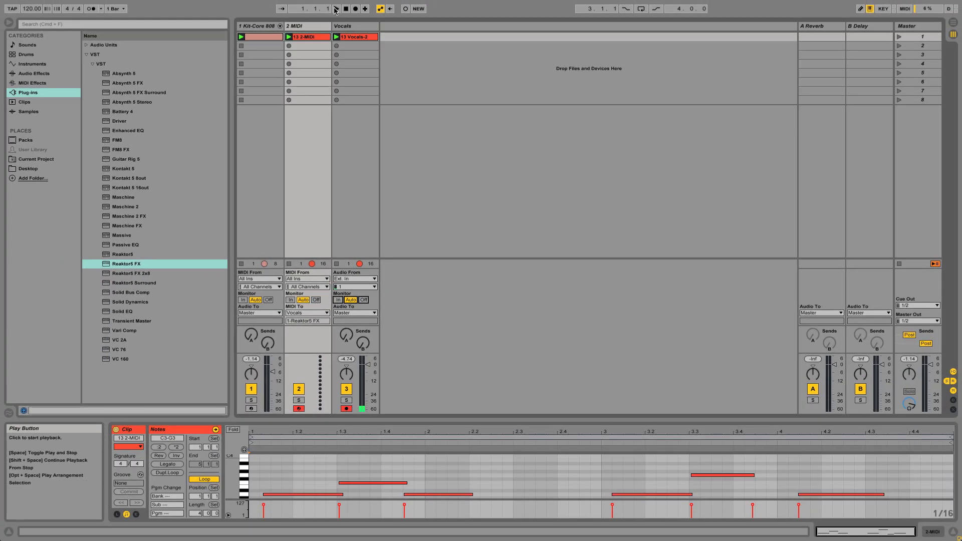
# - Play back the recorded clips from the transport
pyautogui.click(335, 10)
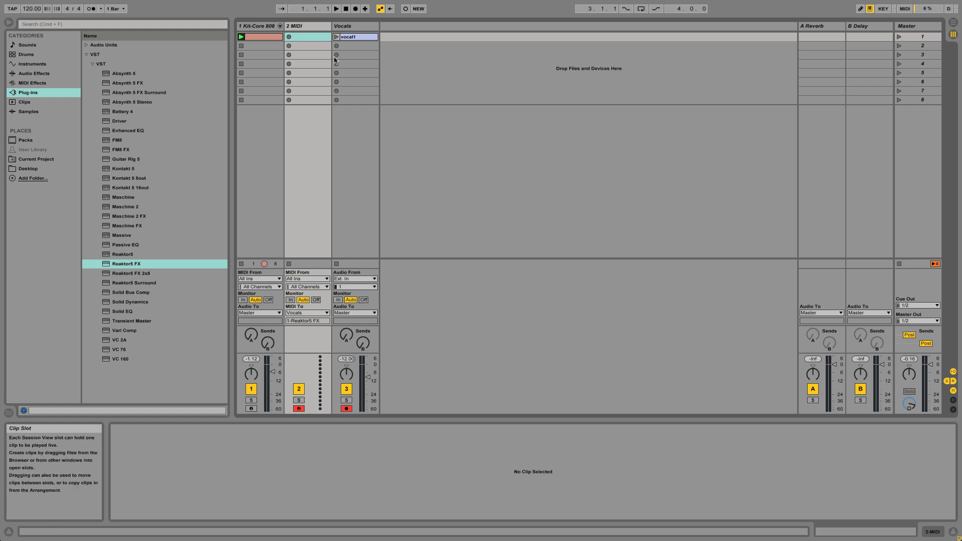
# - Launch the vocal1 clip and show the Vocals track's device chain
pyautogui.click(336, 37)
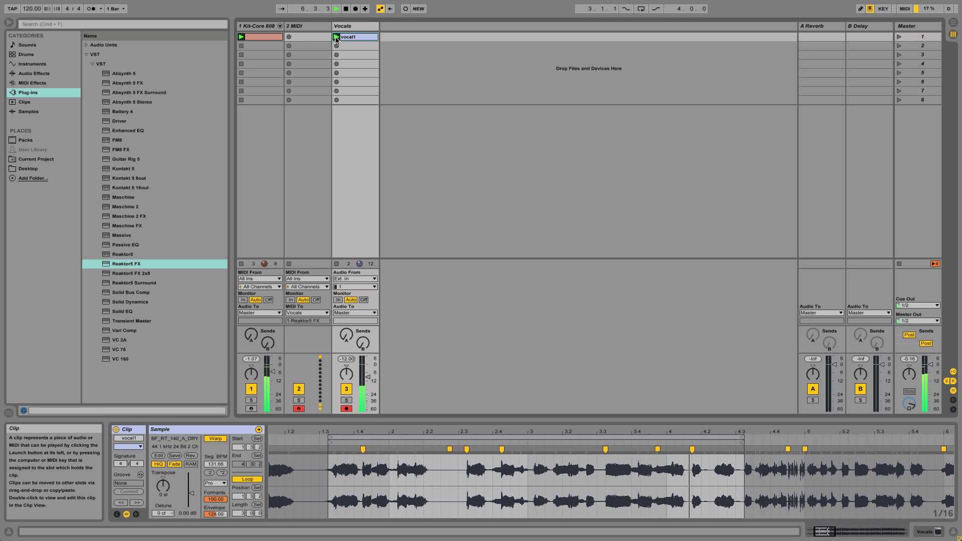
pyautogui.click(346, 31)
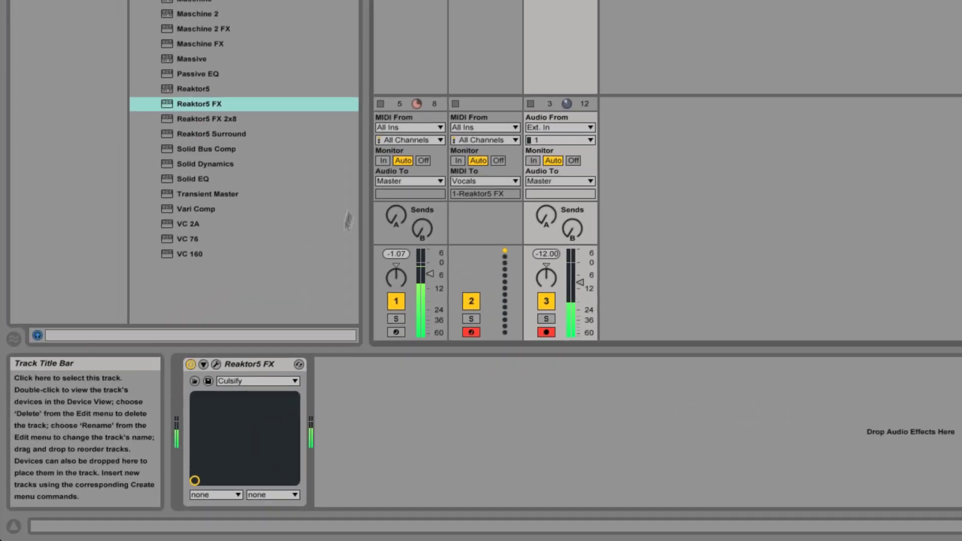
# - Load Razor's 8 : Vocoder > 9 - Carpetcoder preset in the Reaktor5 FX window
pyautogui.click(216, 364)
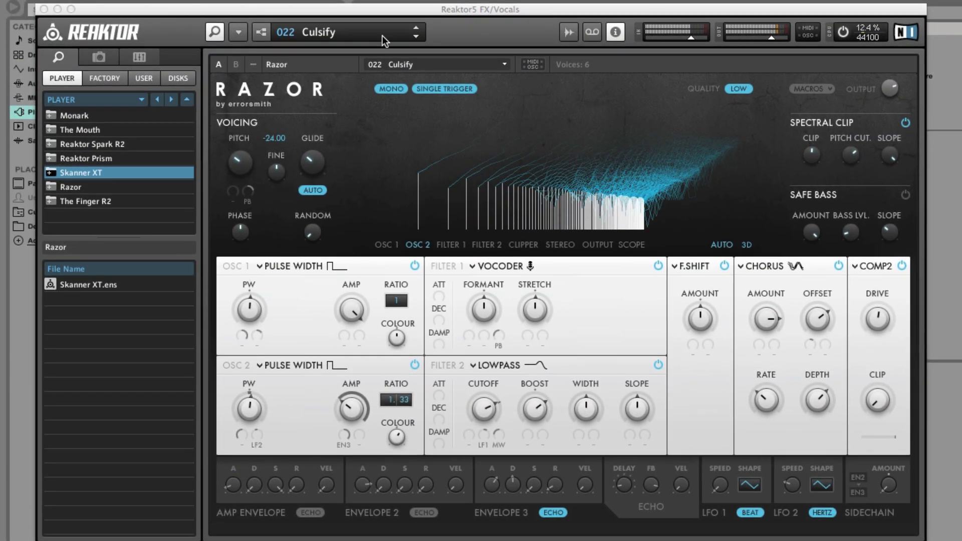
pyautogui.click(383, 35)
pyautogui.moveTo(387, 125)
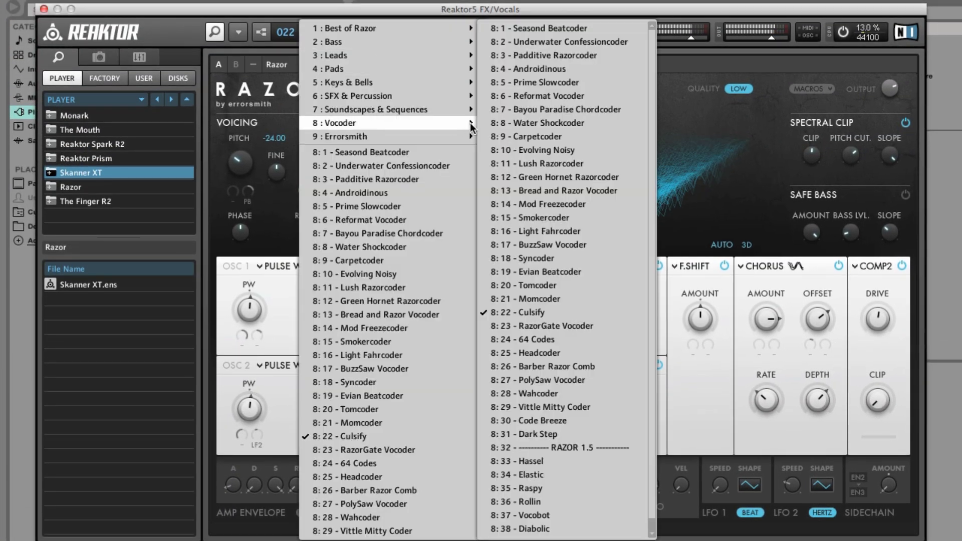
pyautogui.click(529, 137)
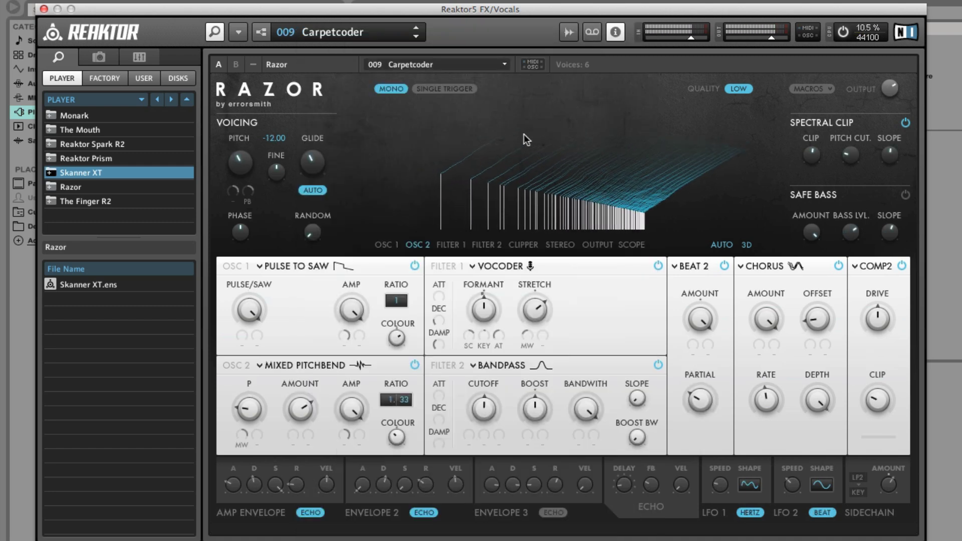
# - Lower the voicing pitch to -32.00 and close the Reaktor window
pyautogui.moveTo(239, 162); pyautogui.dragTo(239, 169)
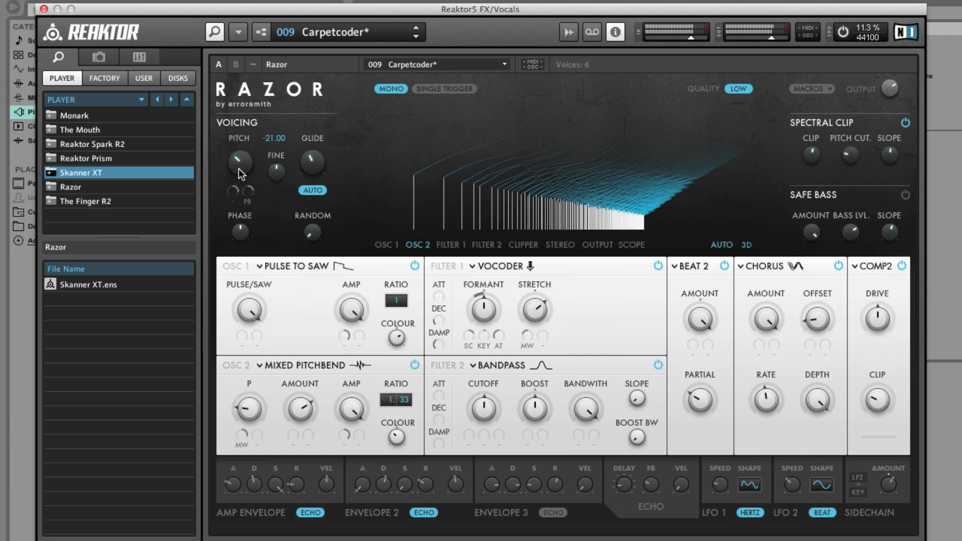
pyautogui.moveTo(238, 168); pyautogui.dragTo(233, 179)
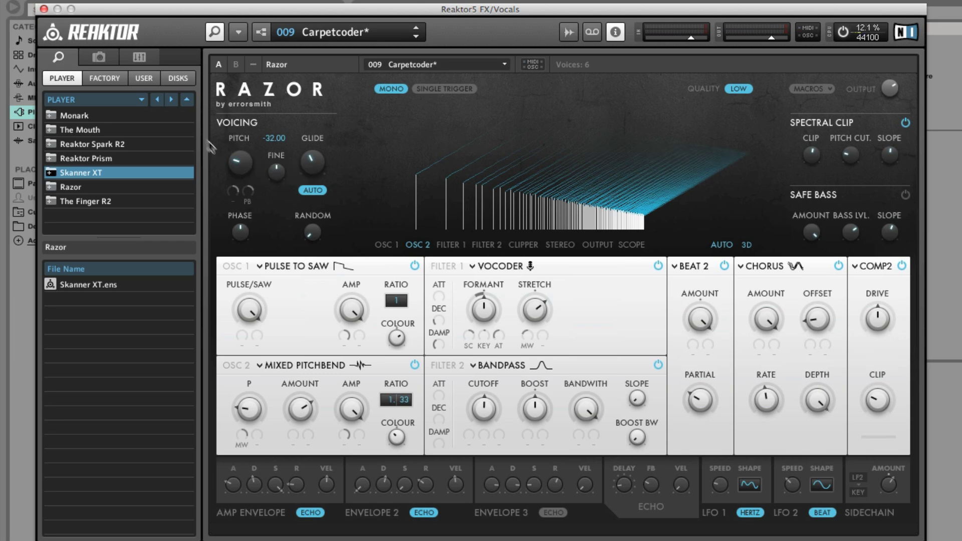
pyautogui.click(44, 9)
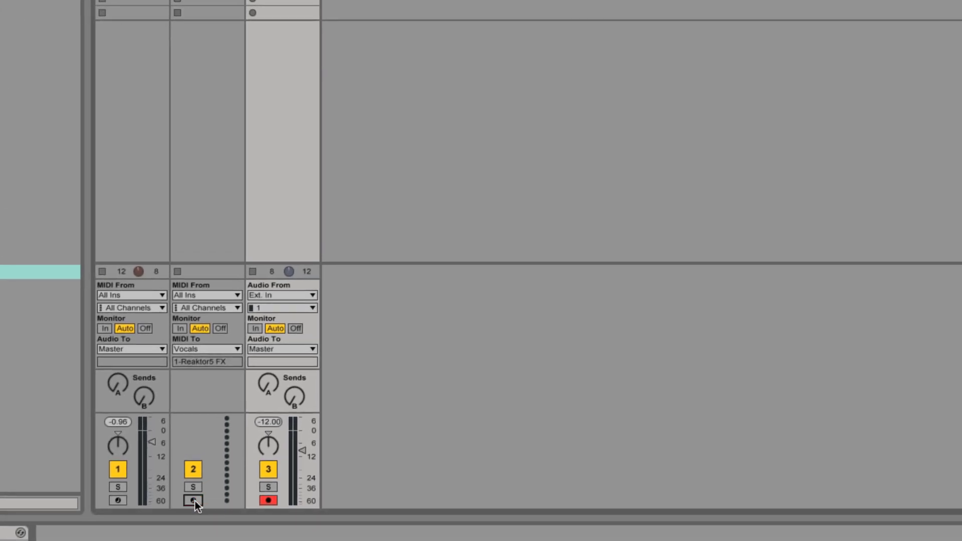
# - Arm the MIDI track alone and record a new 2-MIDI clip in its first slot over vocal1
pyautogui.click(200, 496)
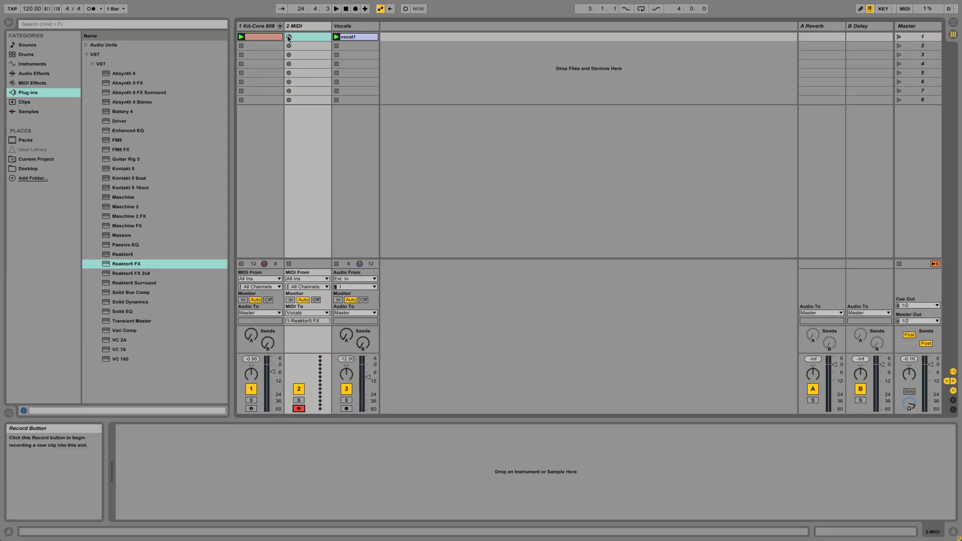
pyautogui.click(287, 36)
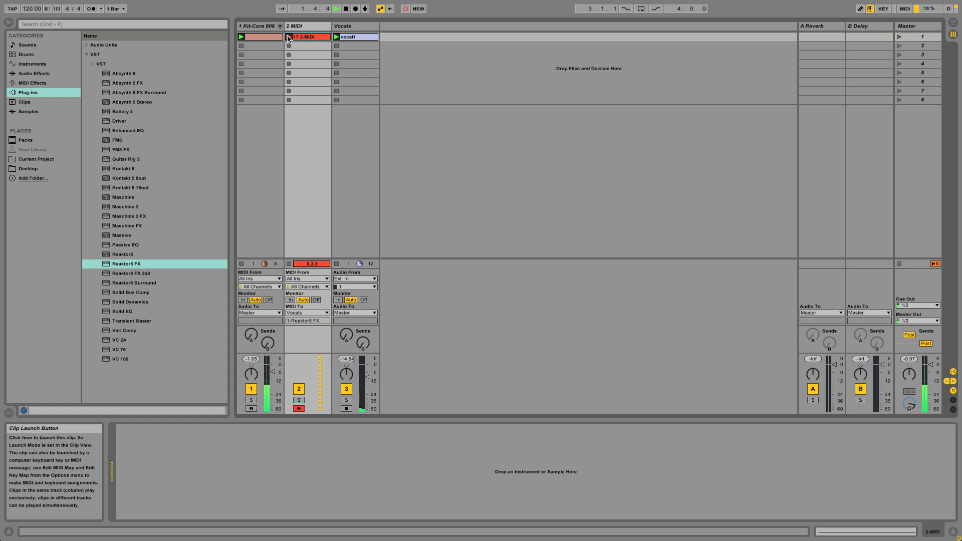